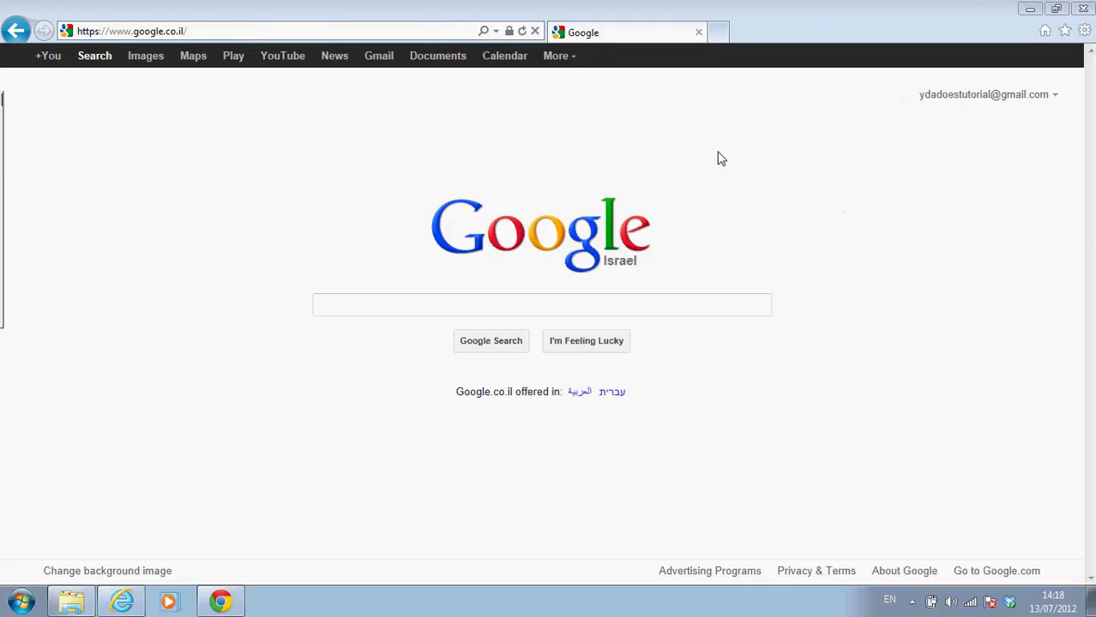
Open the +You profile signup and replace the placeholder first and last names with the new name
click(51, 65)
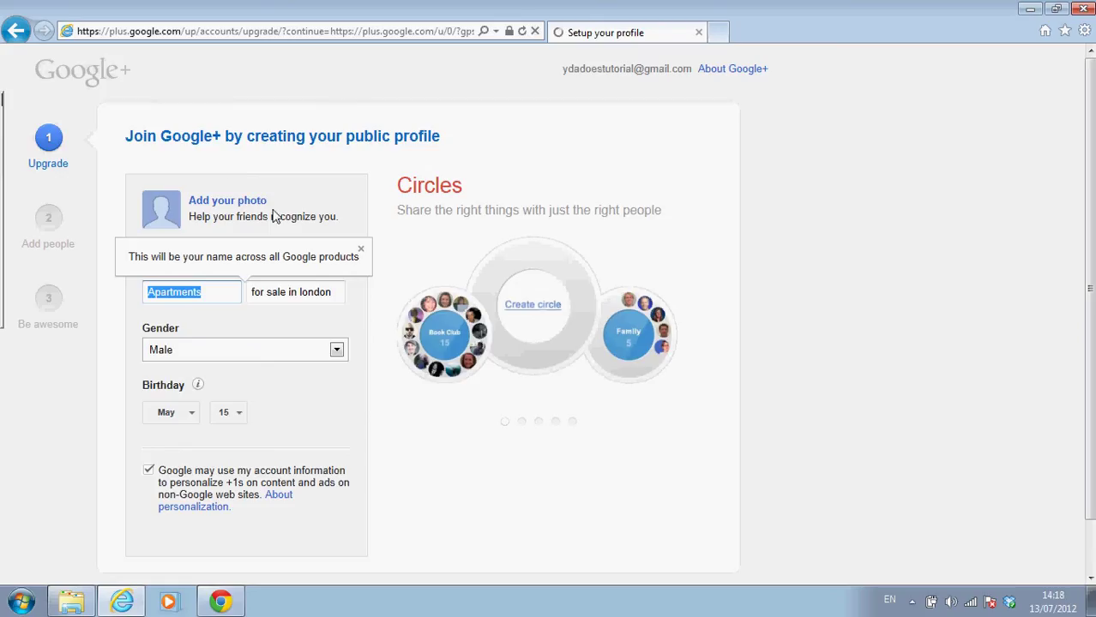
click(361, 249)
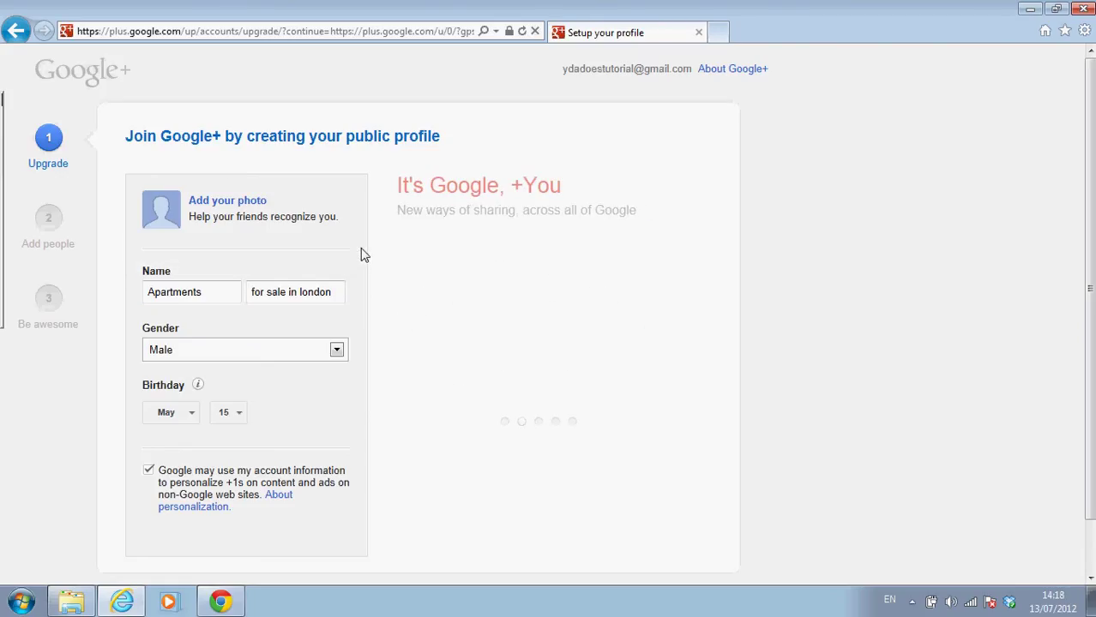
click(204, 290)
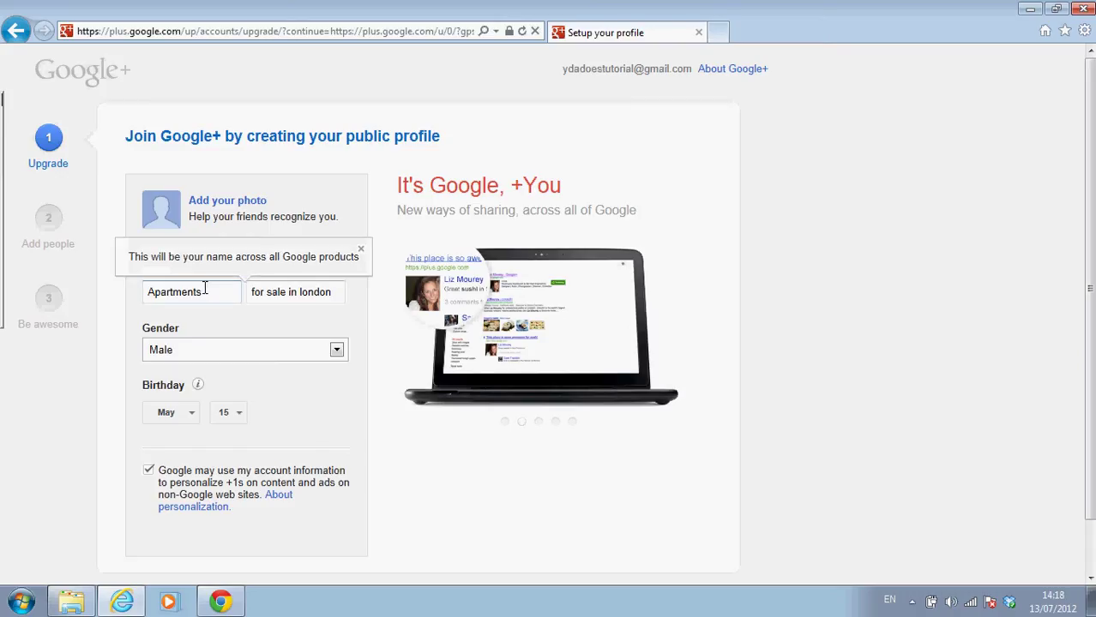
double_click(190, 293)
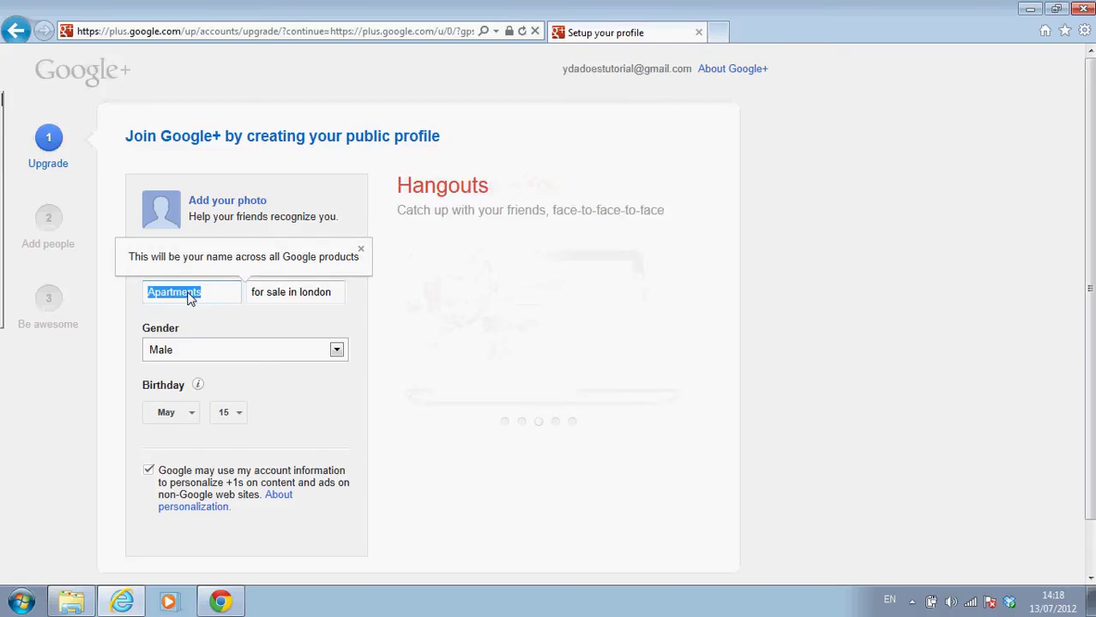
text(Gil)
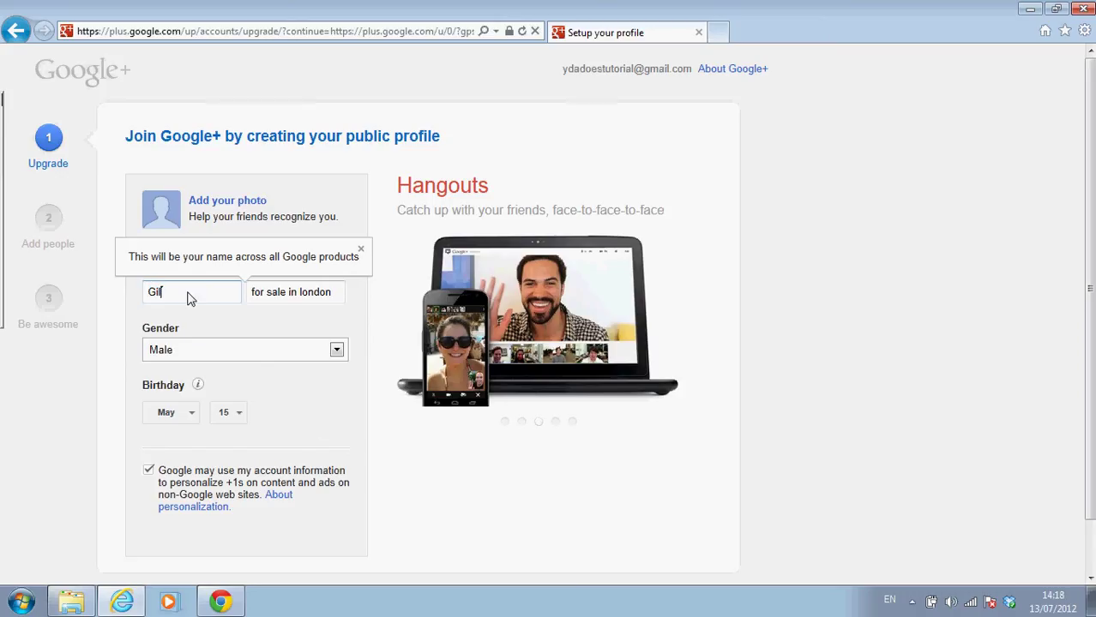
triple_click(276, 298)
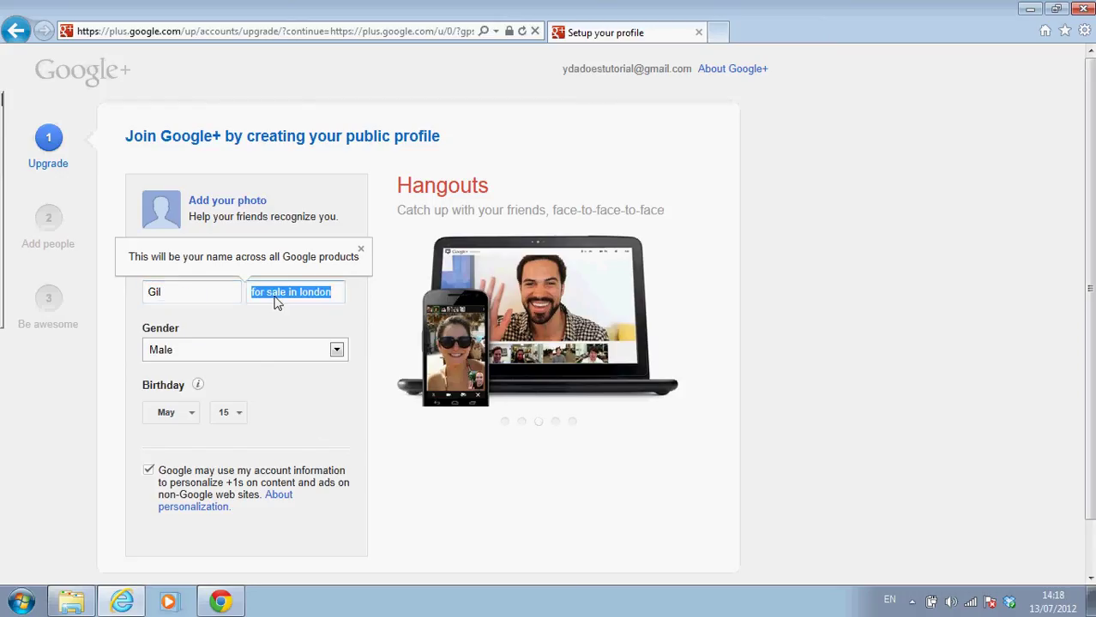
text(Der)
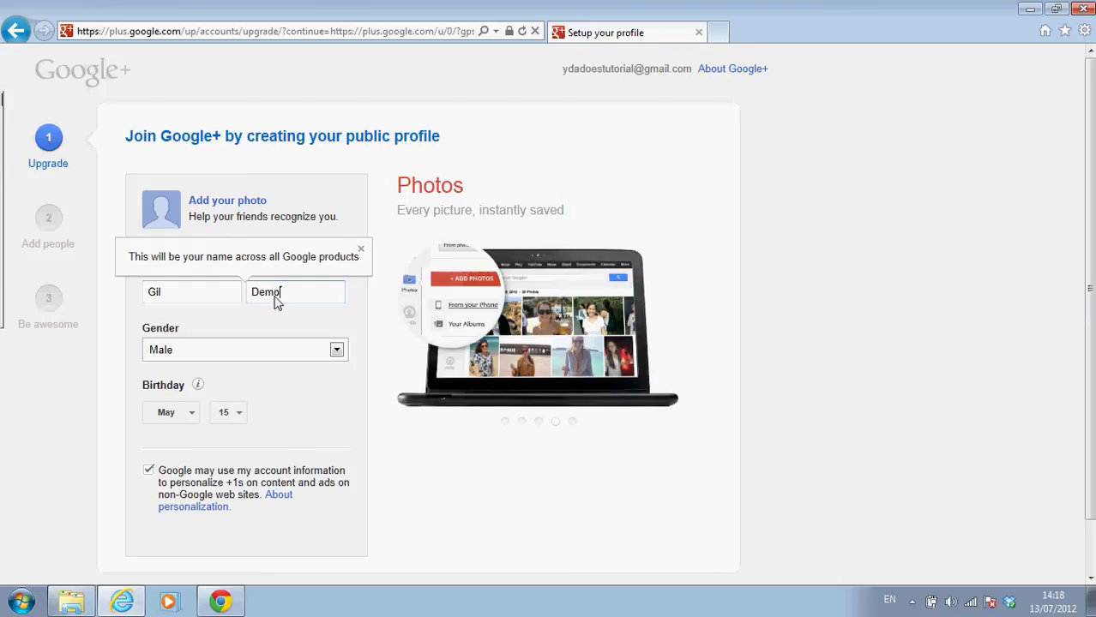
click(361, 251)
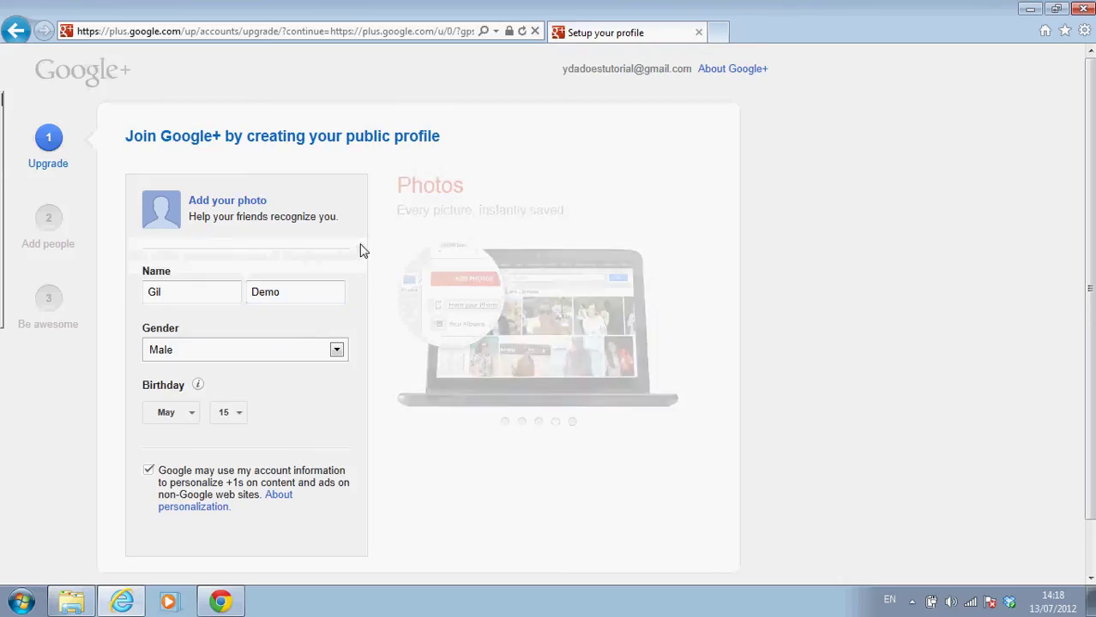
Upload profile_picture (Large) from the Desktop and crop it around the face as the profile photo
click(210, 205)
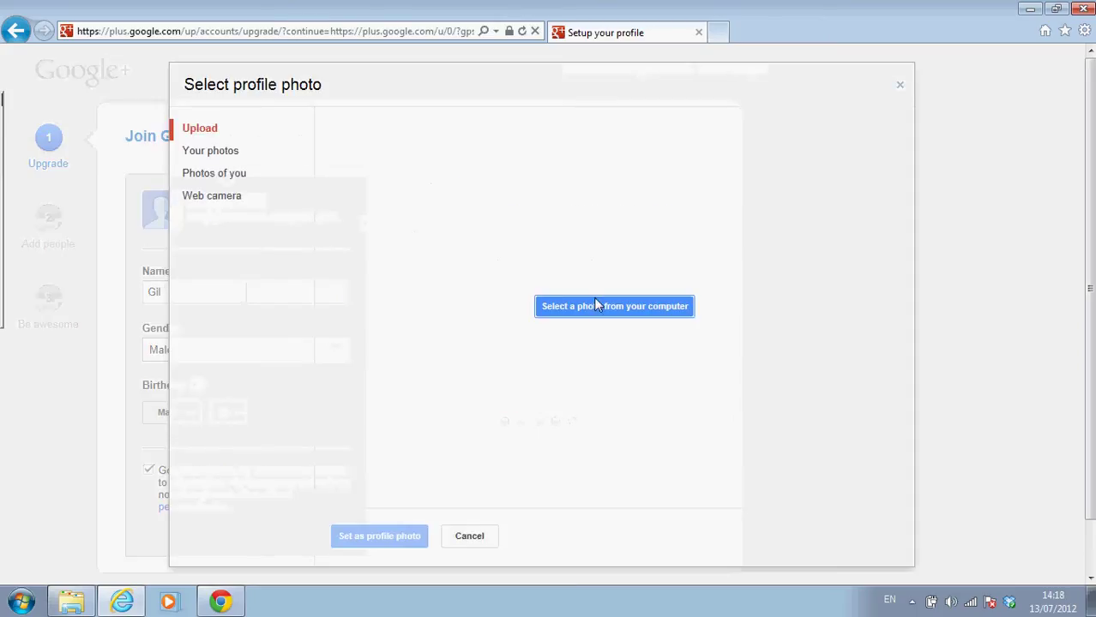
click(597, 306)
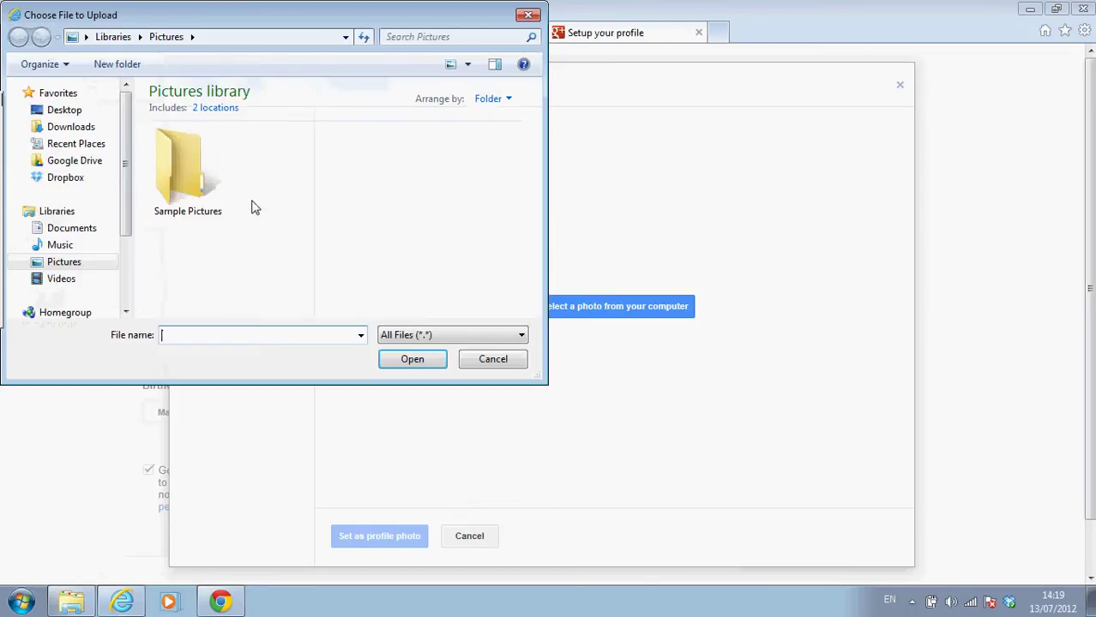
click(72, 109)
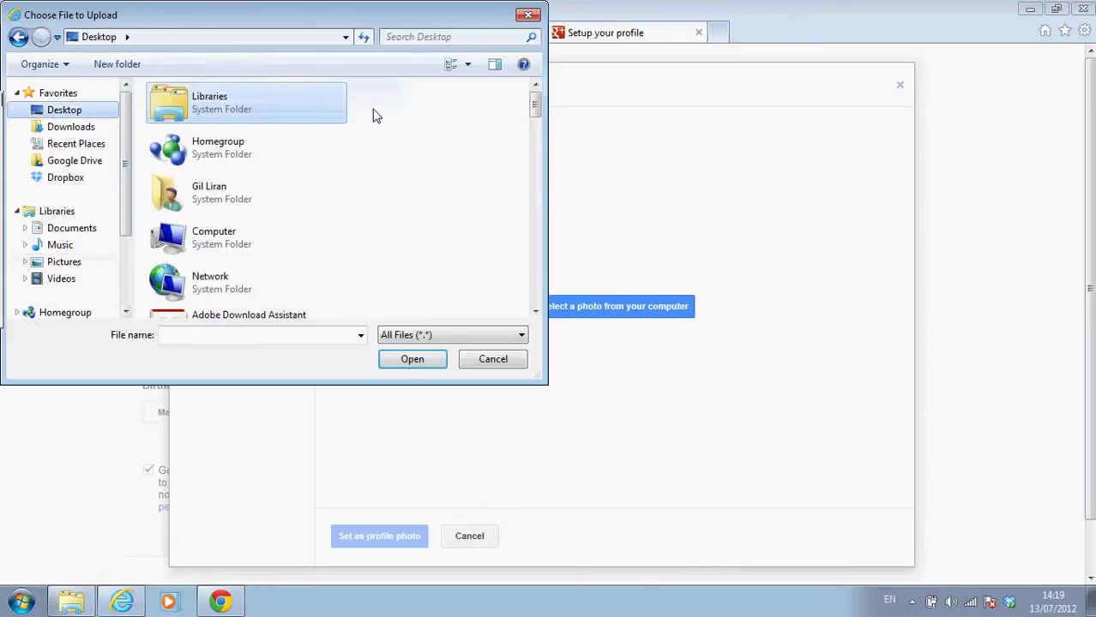
drag(535, 101, 533, 254)
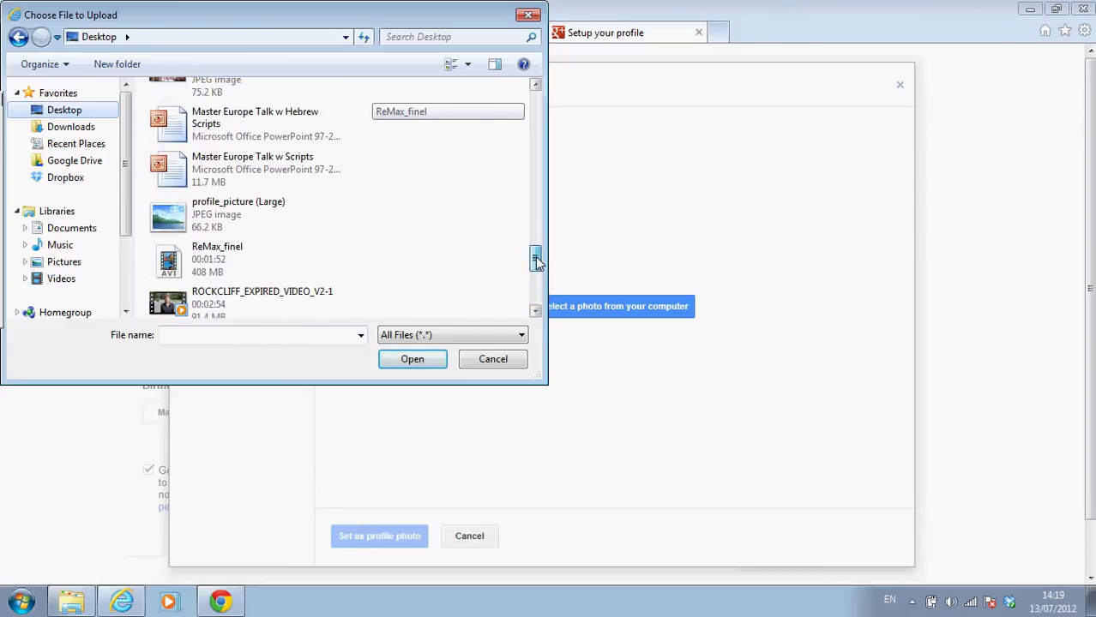
double_click(214, 221)
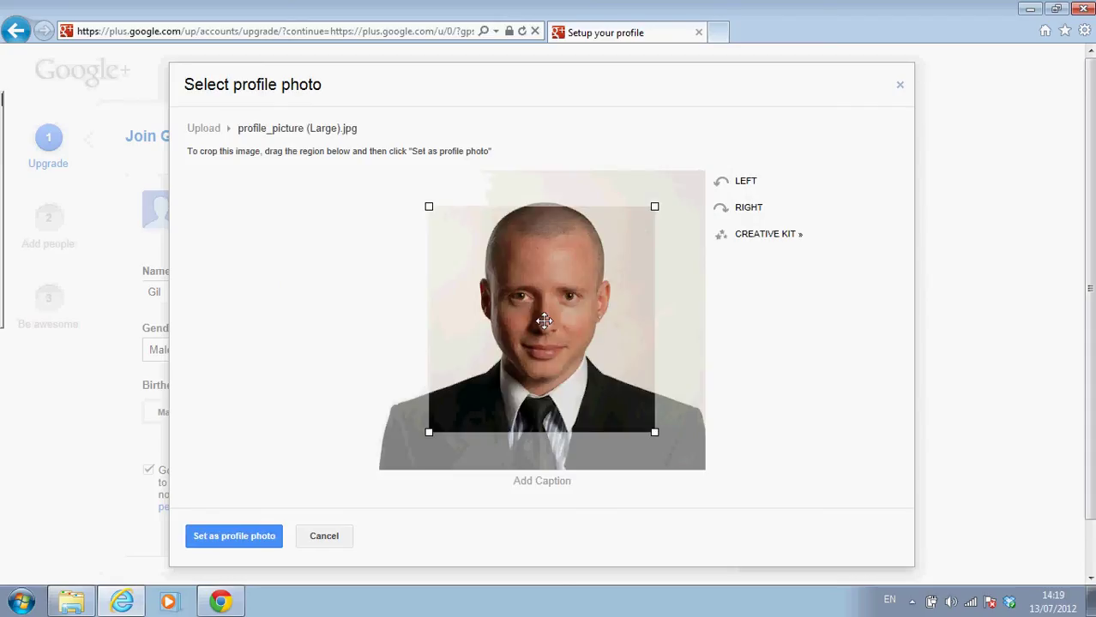
drag(540, 320, 542, 310)
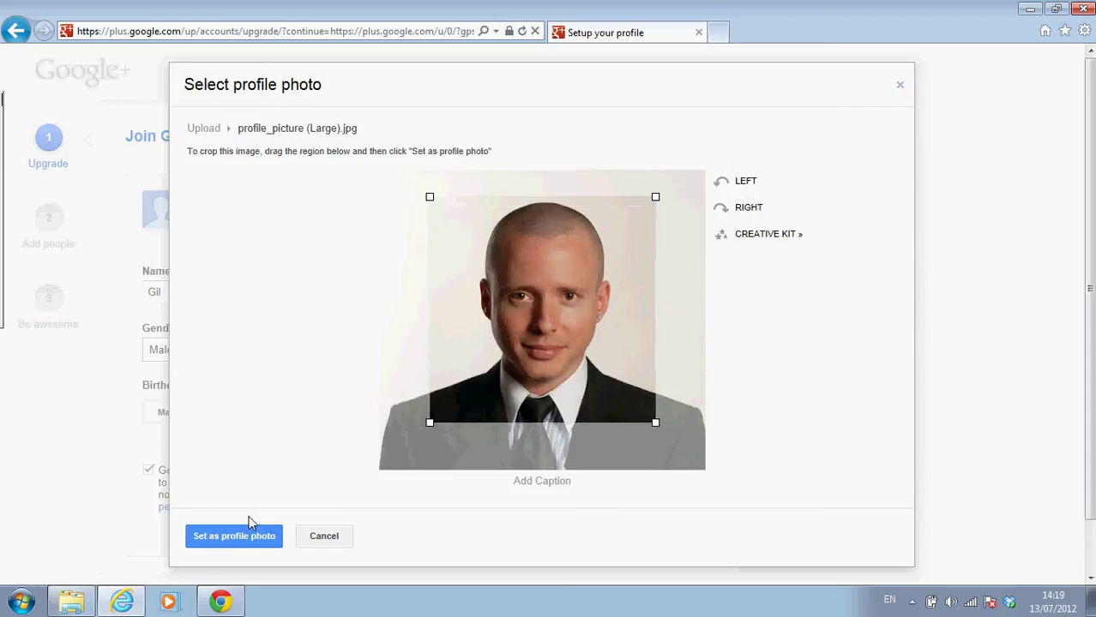
click(234, 535)
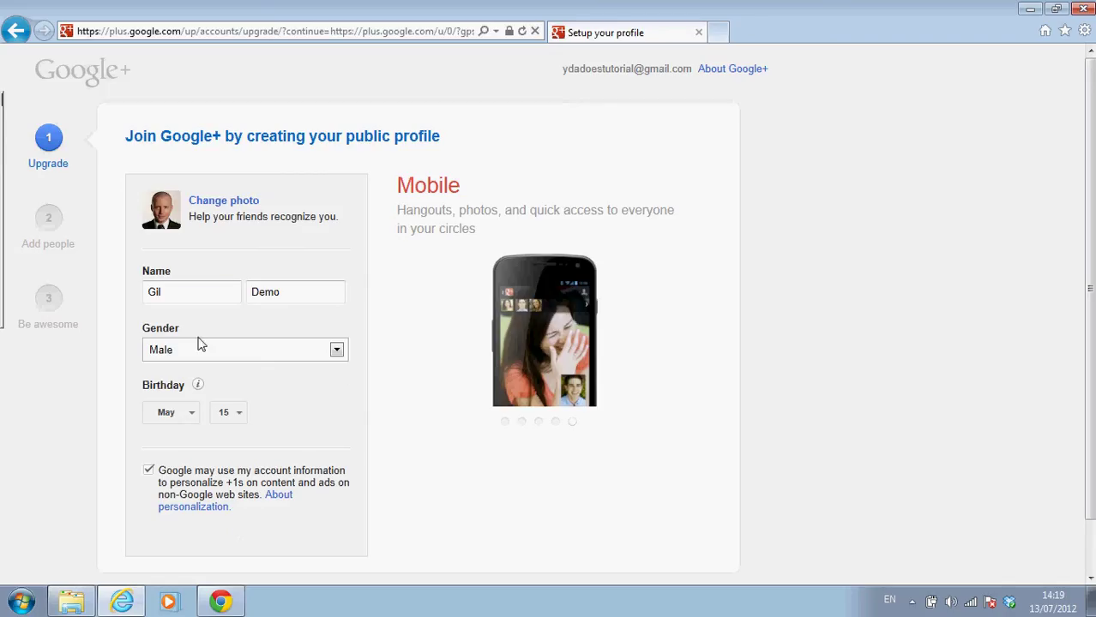
Set the birthday month to July and day to 3, then submit with Upgrade
click(192, 417)
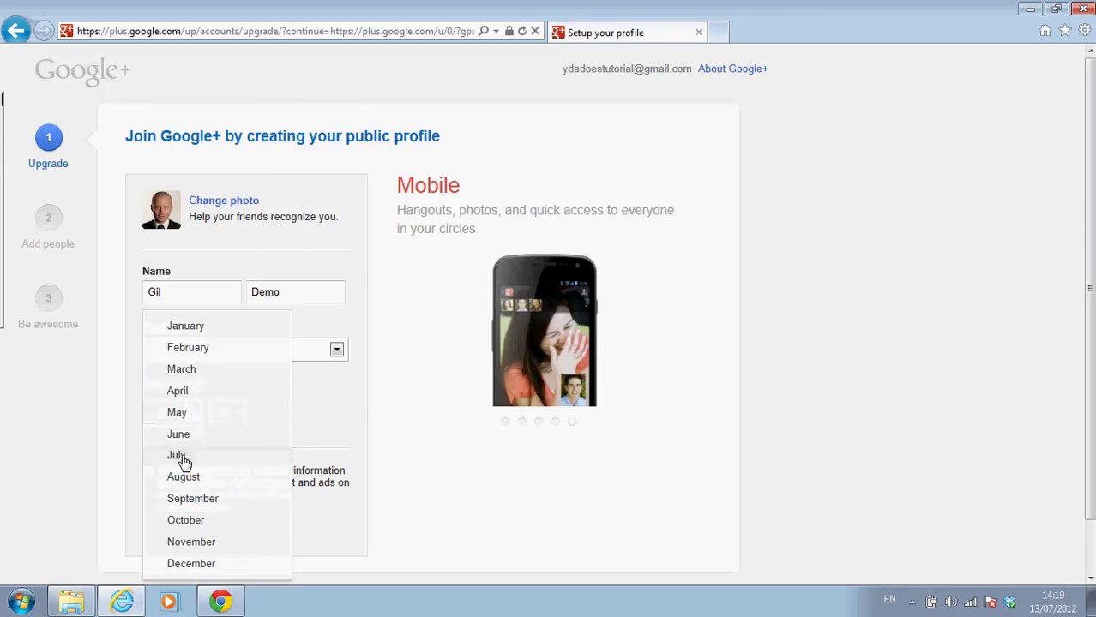
click(182, 453)
click(233, 415)
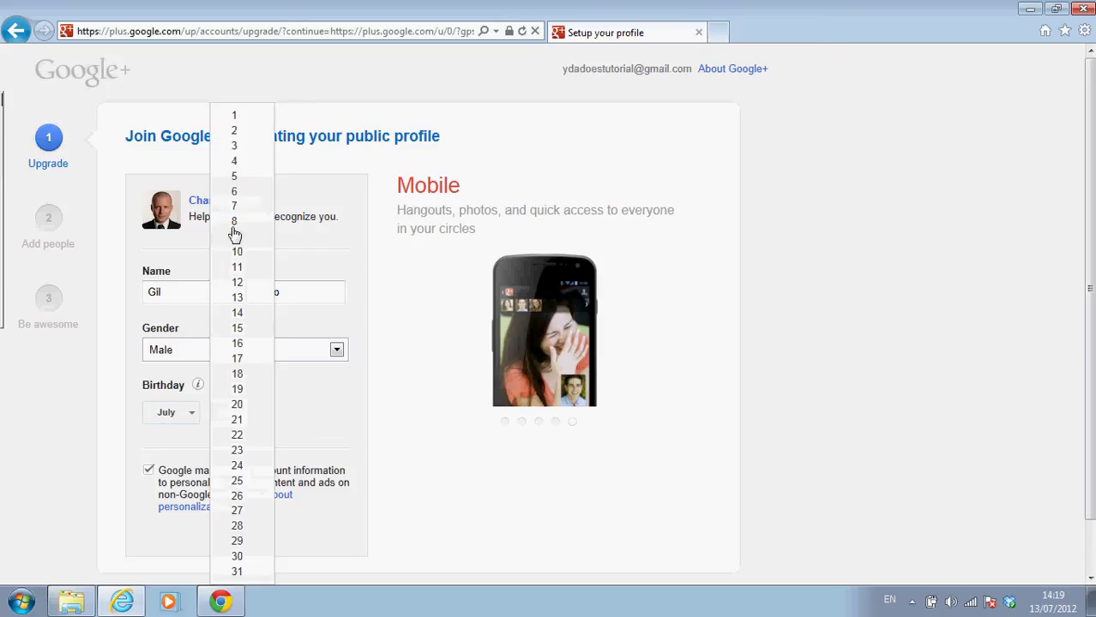
click(237, 148)
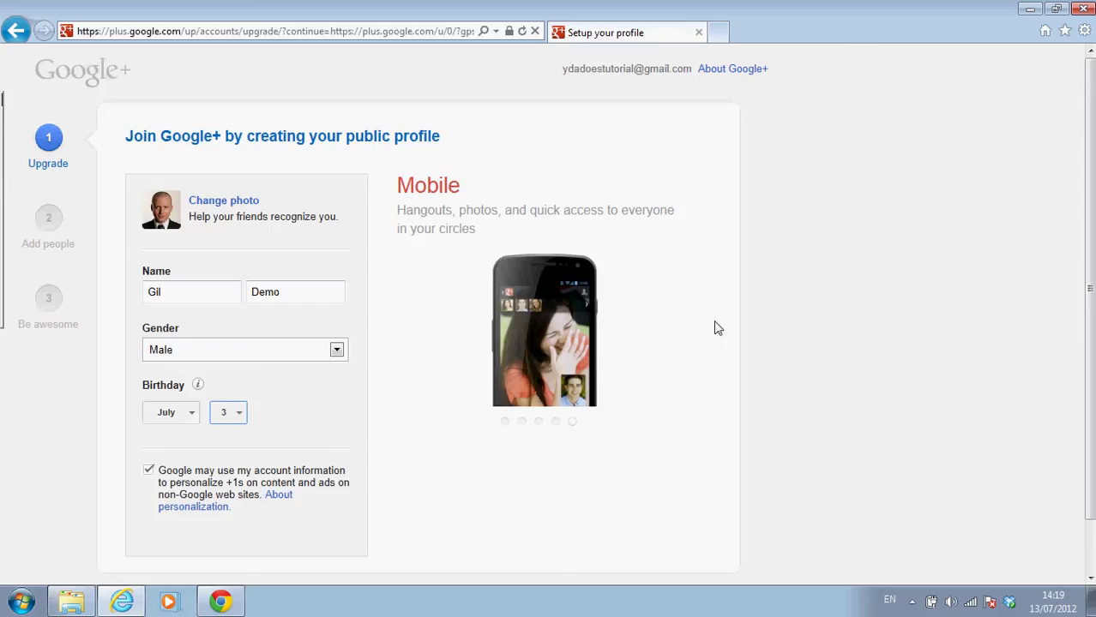
scroll(1091, 238, down, 1)
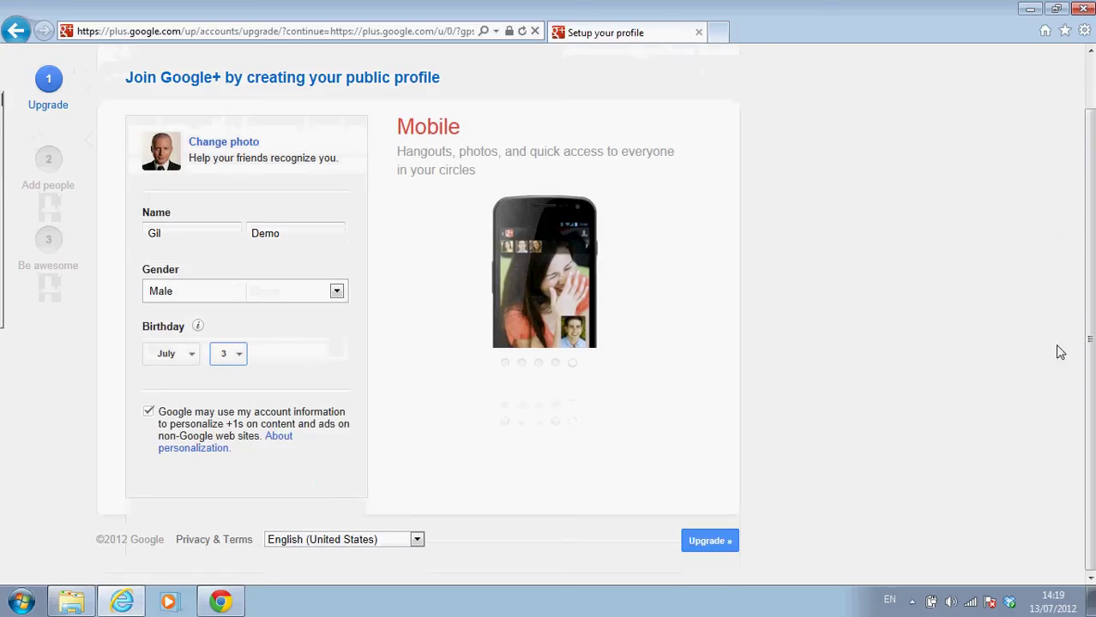
click(708, 547)
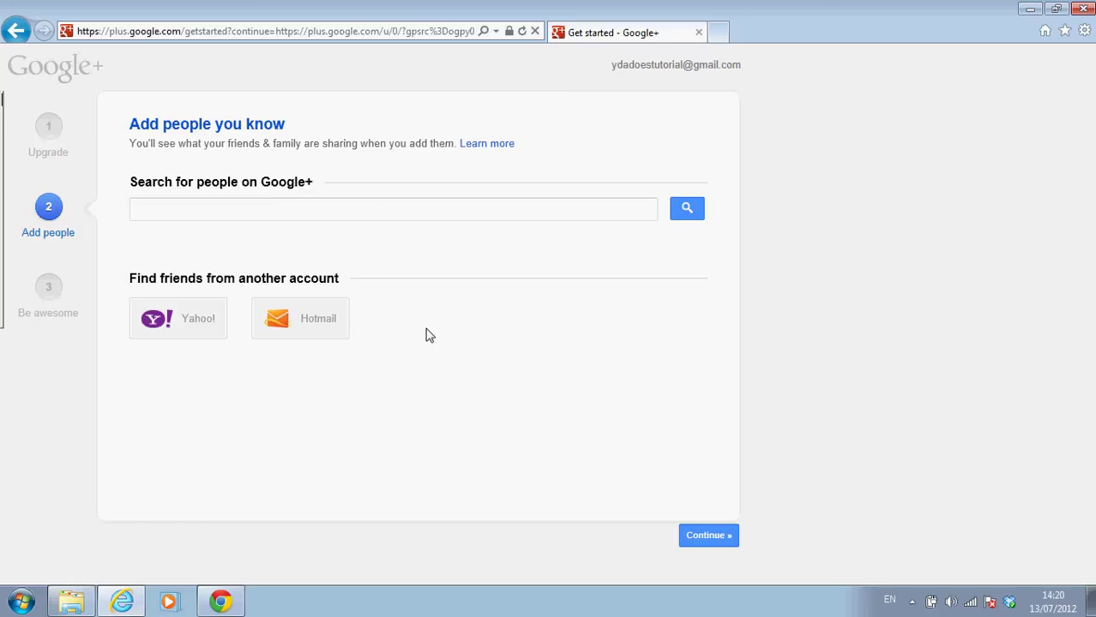
Search for a person by name and pick a circle, then clear the search and continue
click(270, 202)
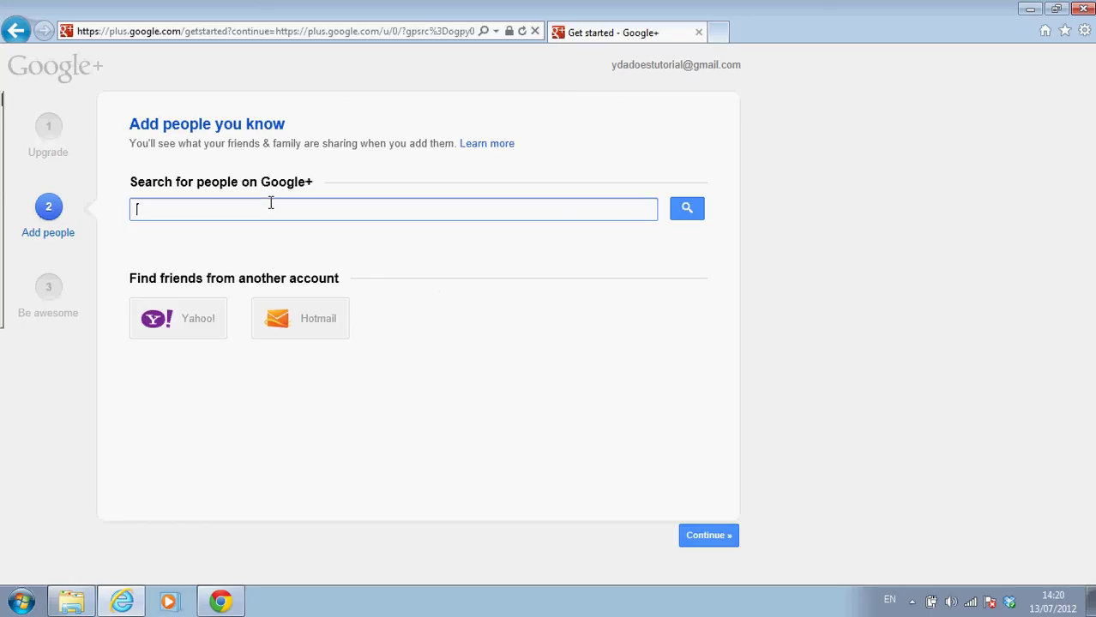
text(gil l)
text(i-r)
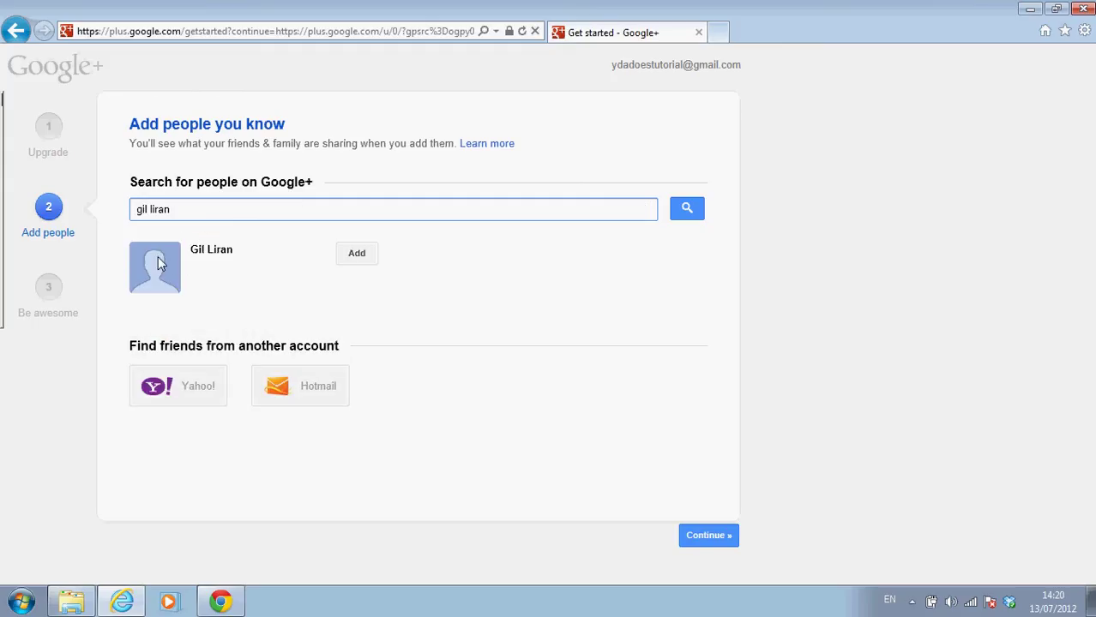
click(358, 252)
triple_click(154, 215)
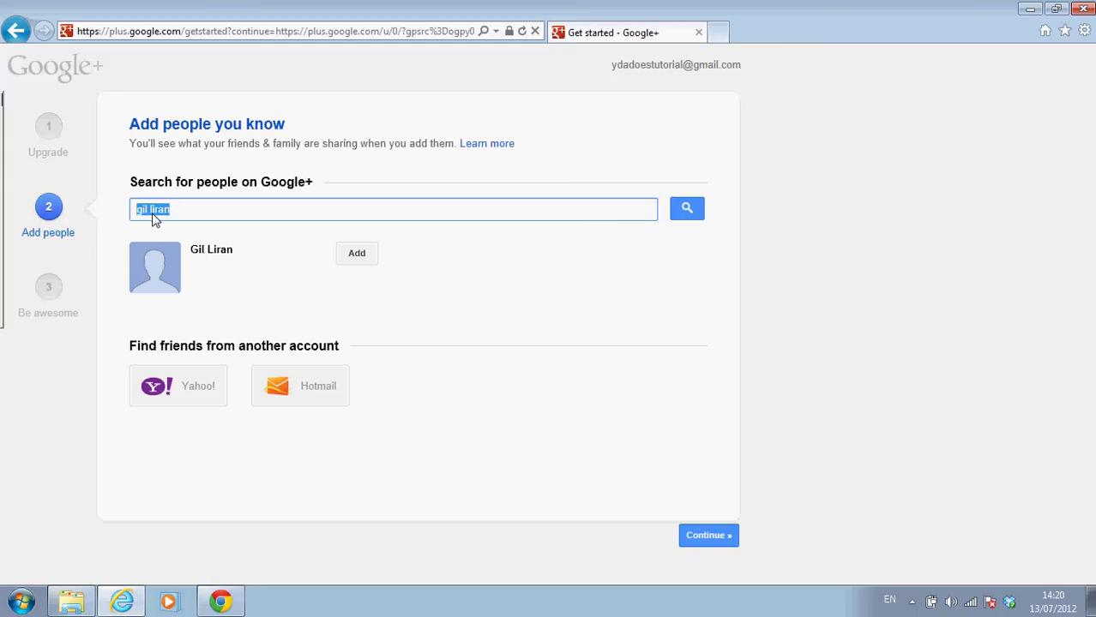
key(BackSpace)
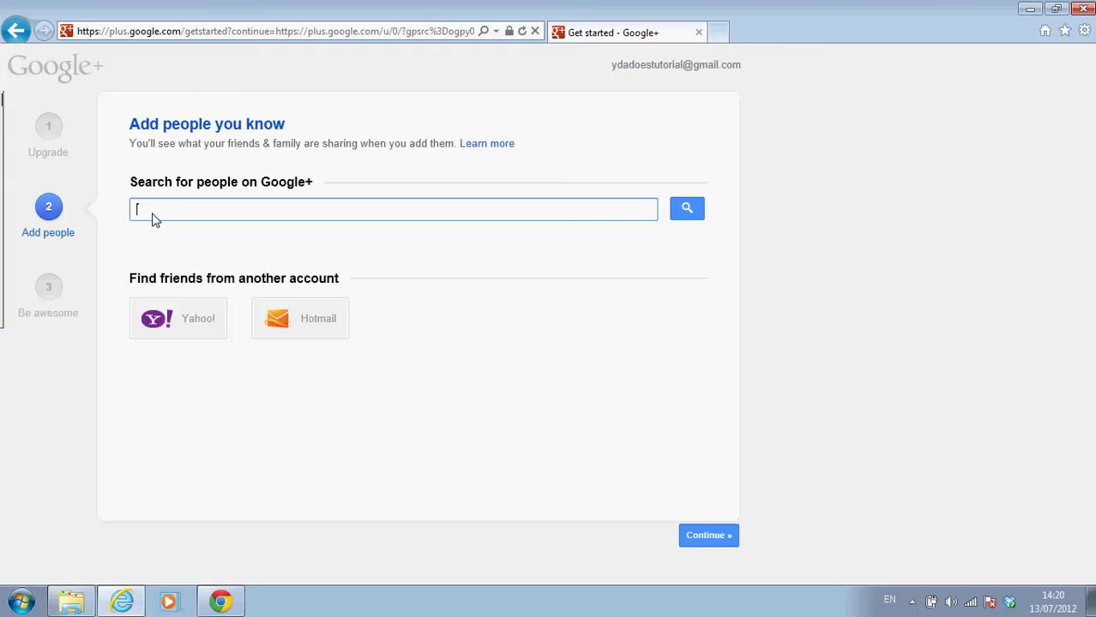
click(707, 537)
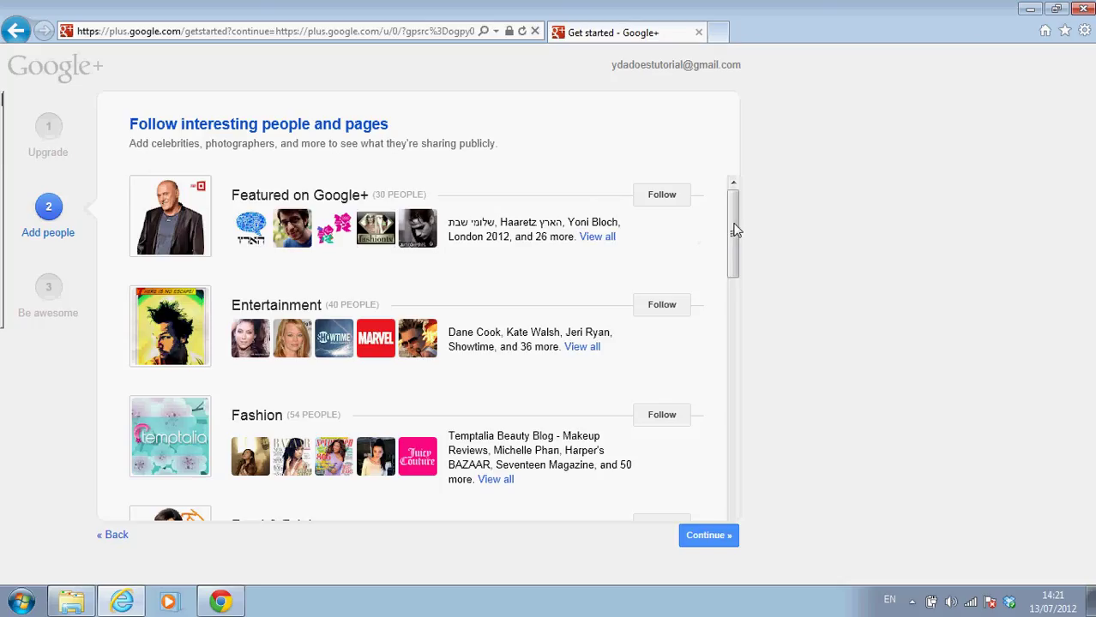
Skip the suggested people to follow, choosing 'Continue anyway' at the lonely warning
drag(735, 230, 748, 203)
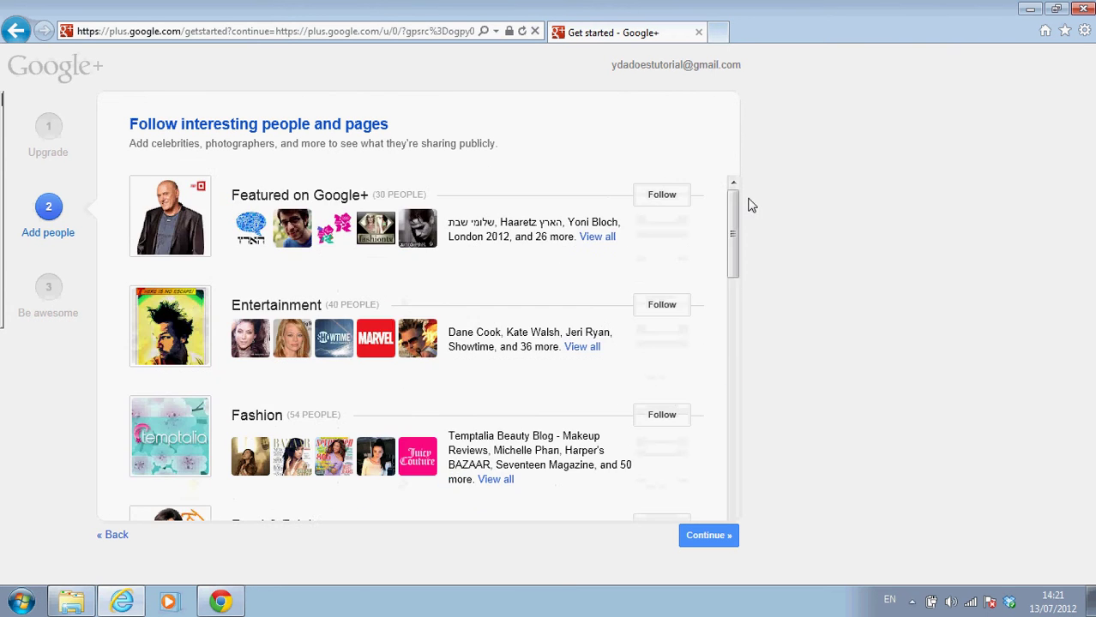
click(701, 537)
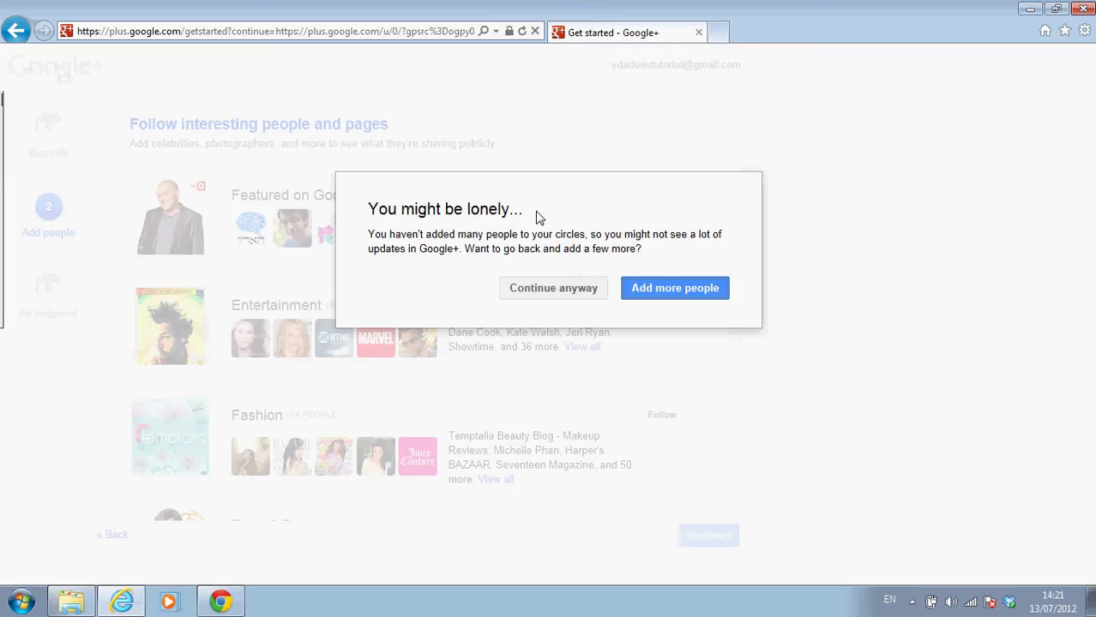
click(556, 289)
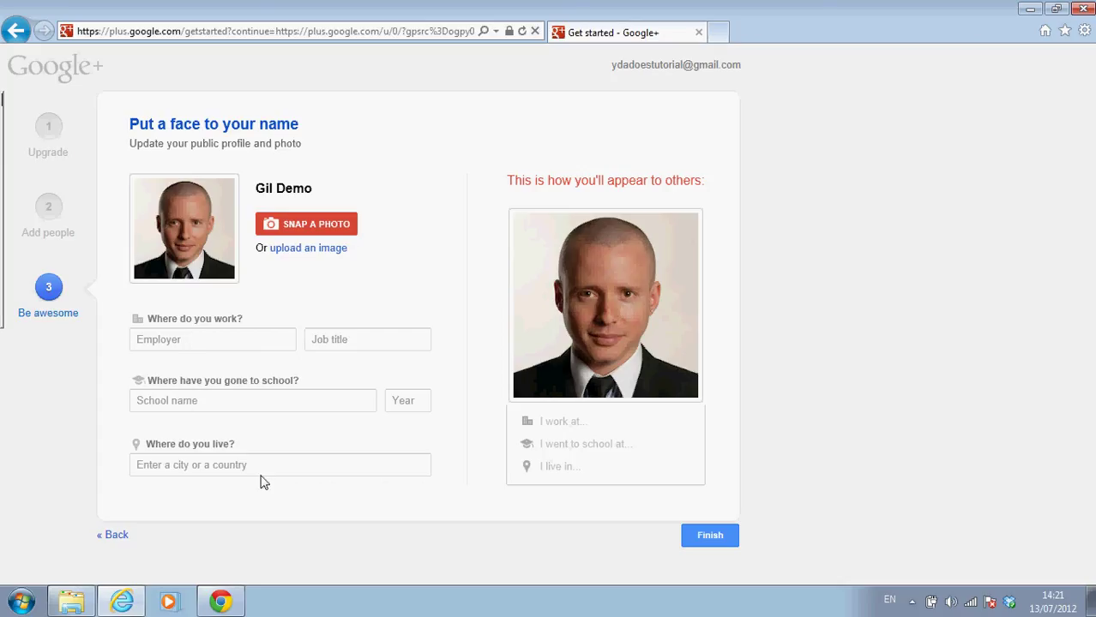
Leave Employer blank, enter Givatayim as where you live, and finish the setup
click(203, 334)
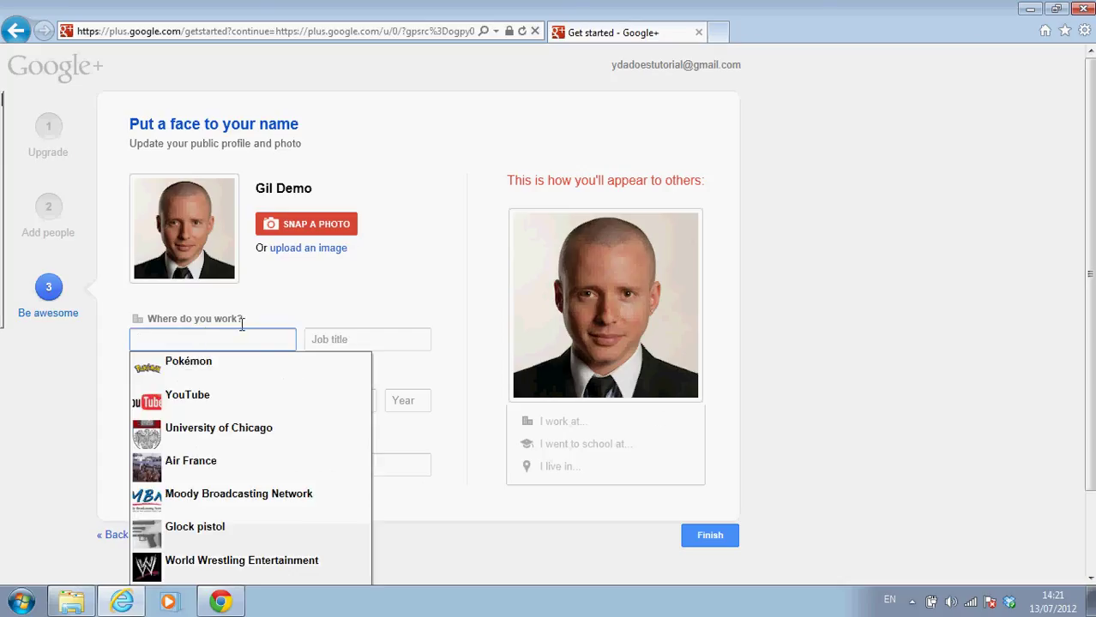
click(306, 310)
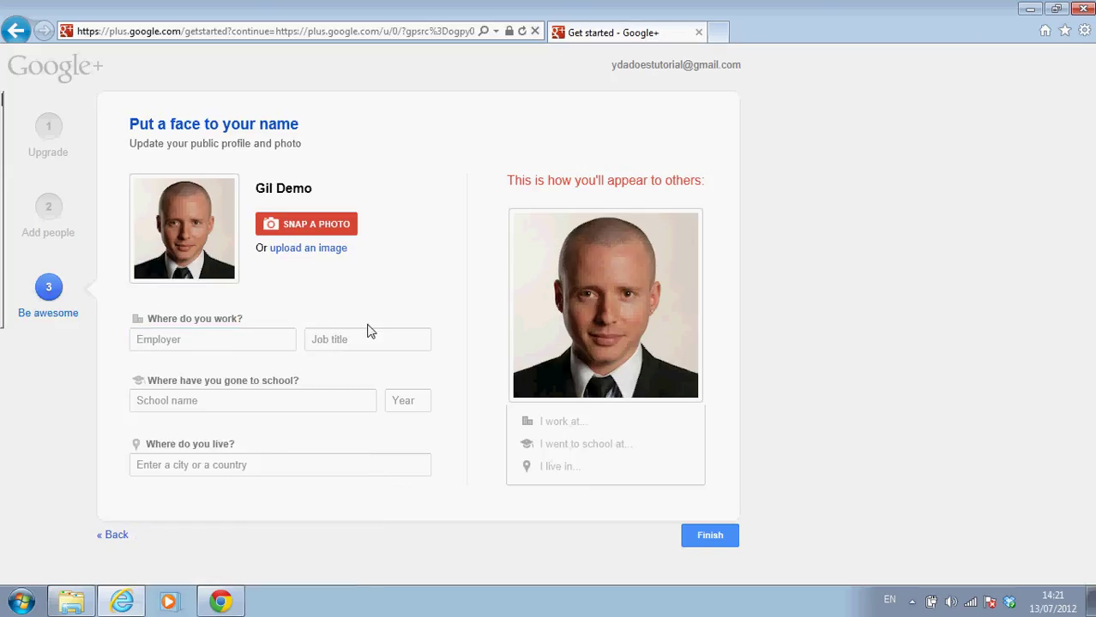
click(223, 464)
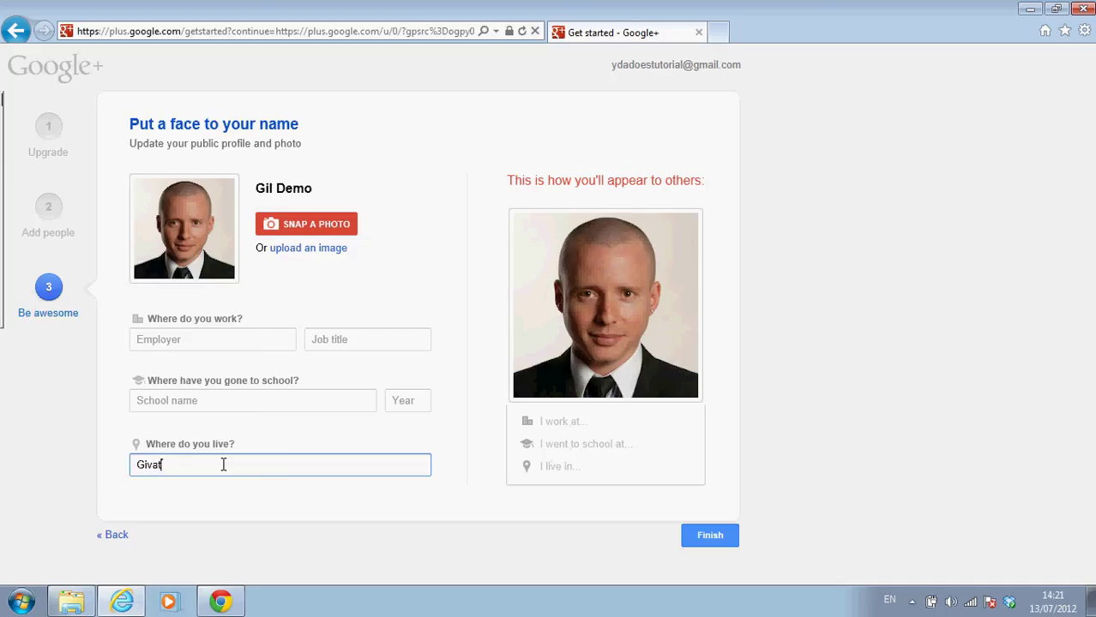
text(Givatayim)
click(708, 535)
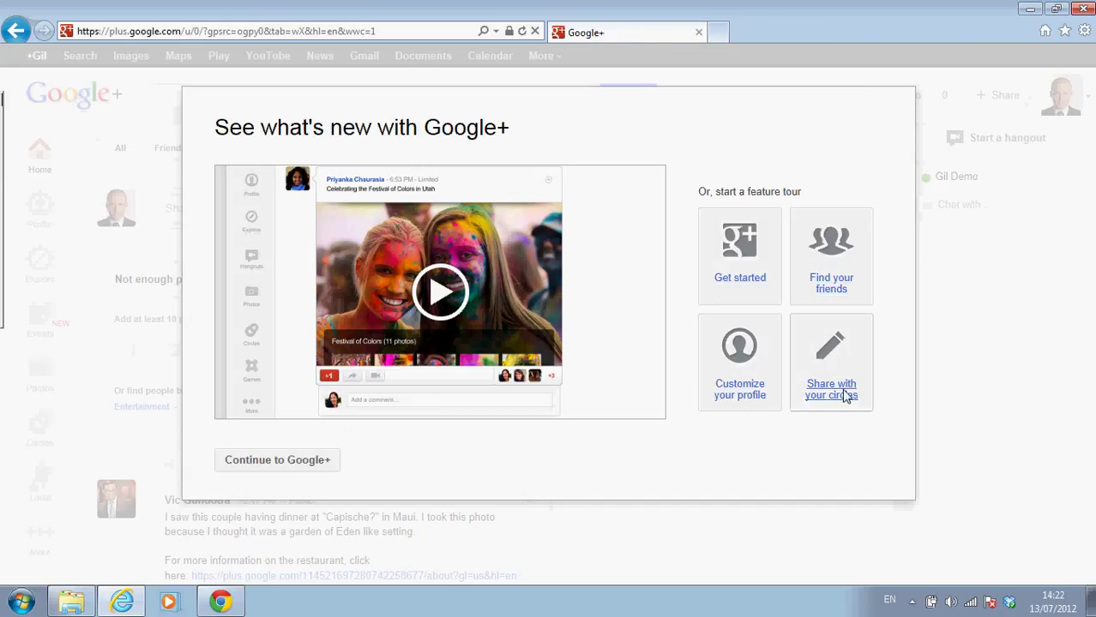
Close the welcome dialog with 'Continue to Google+' and go to your own profile page
click(294, 463)
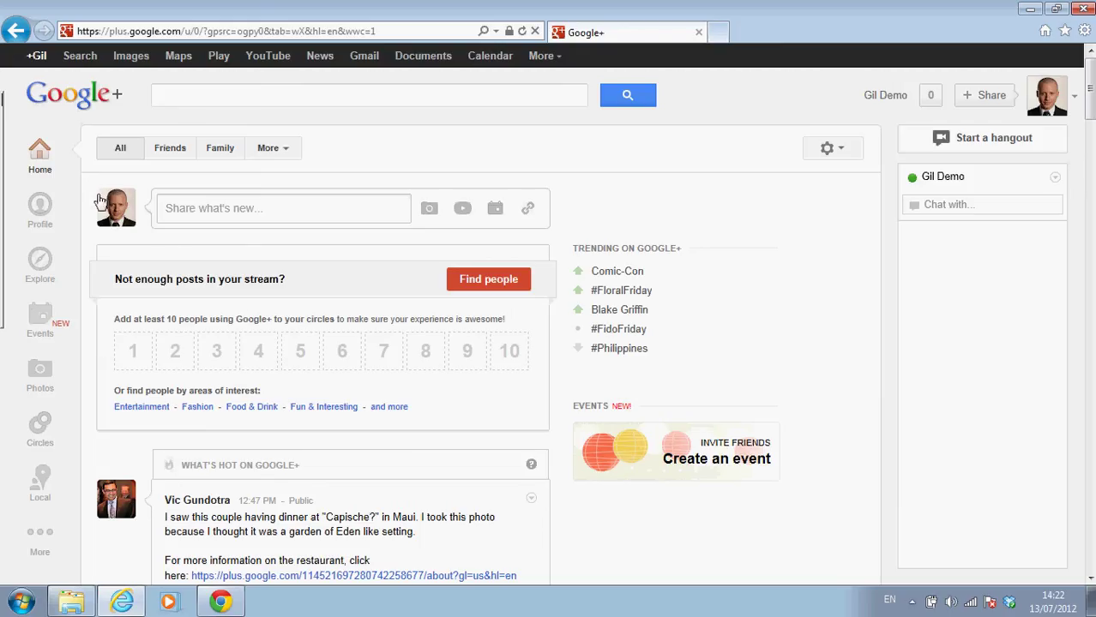
click(40, 212)
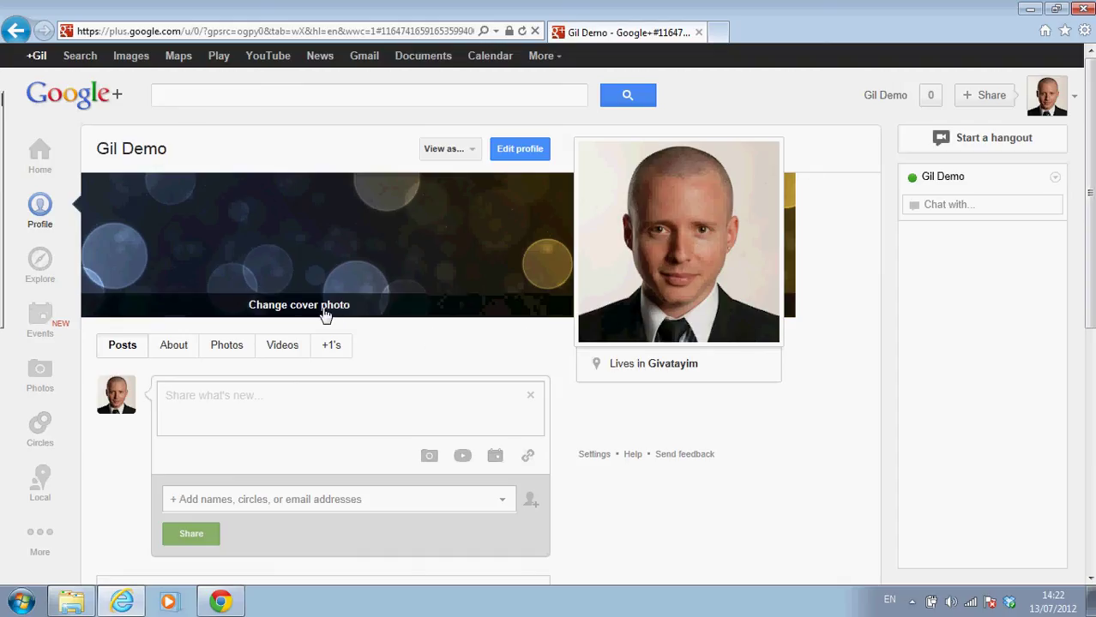
Upload the logo2010 JPEG from the computer as the new cover photo
click(286, 311)
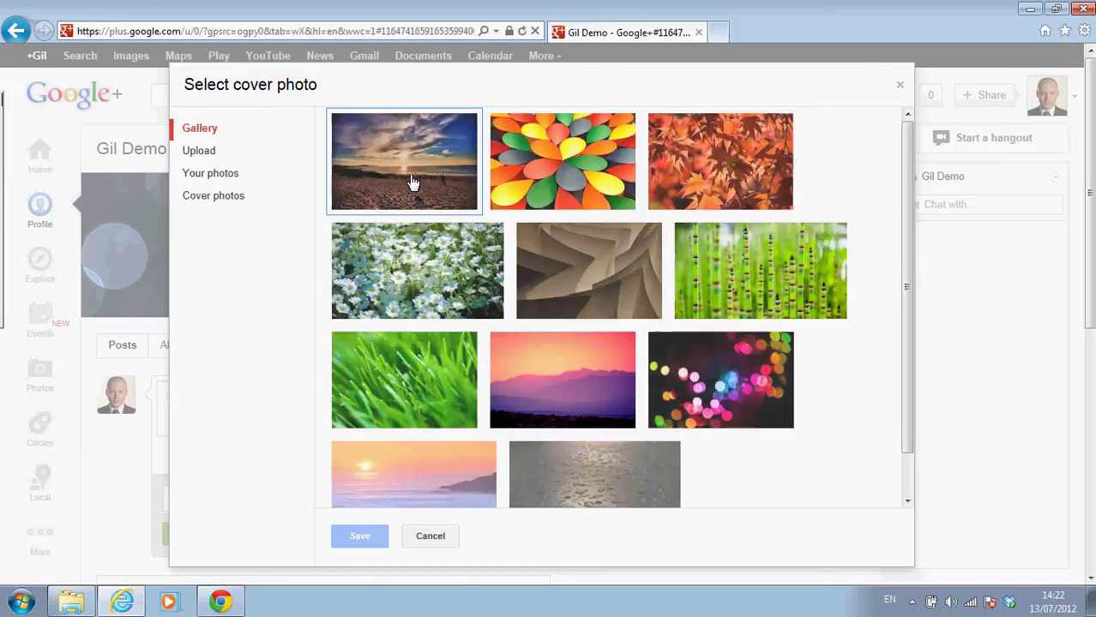
click(201, 152)
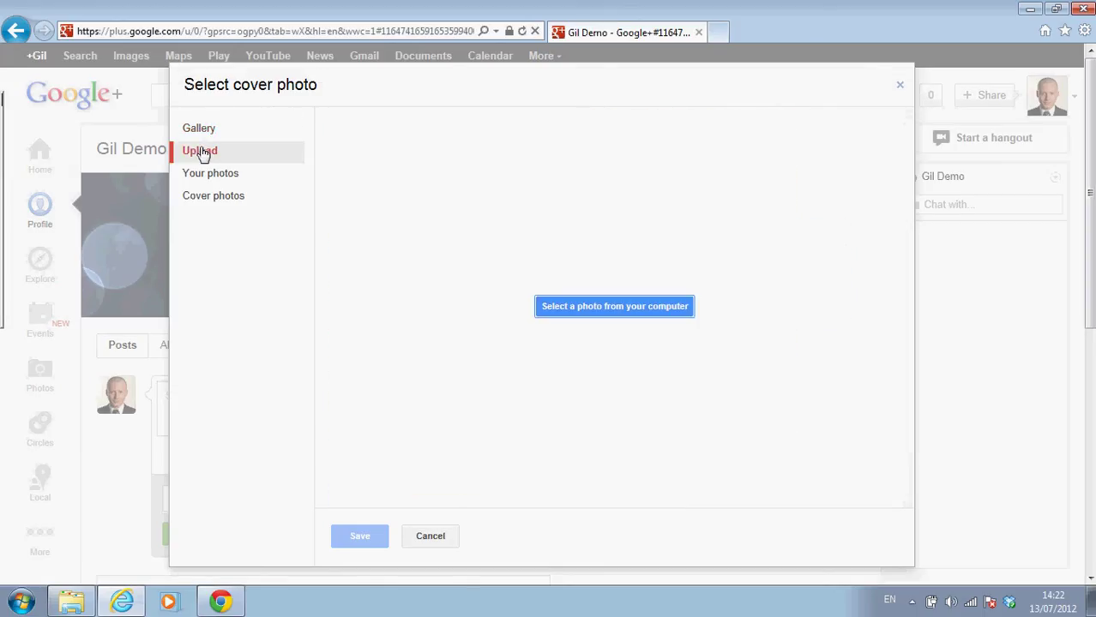
click(615, 314)
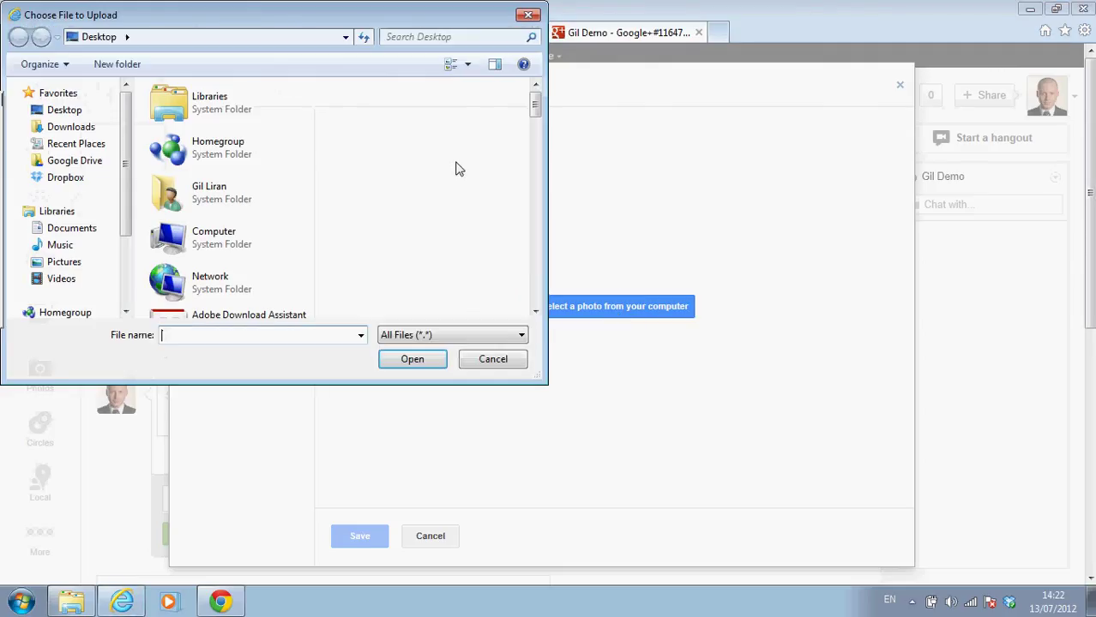
click(536, 184)
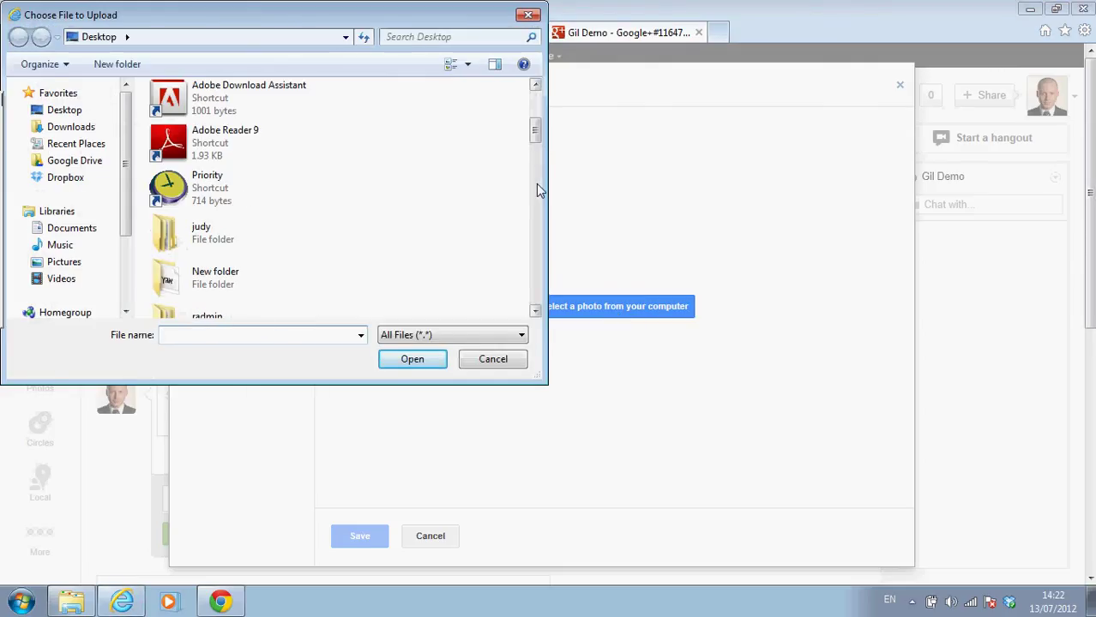
drag(533, 131, 538, 235)
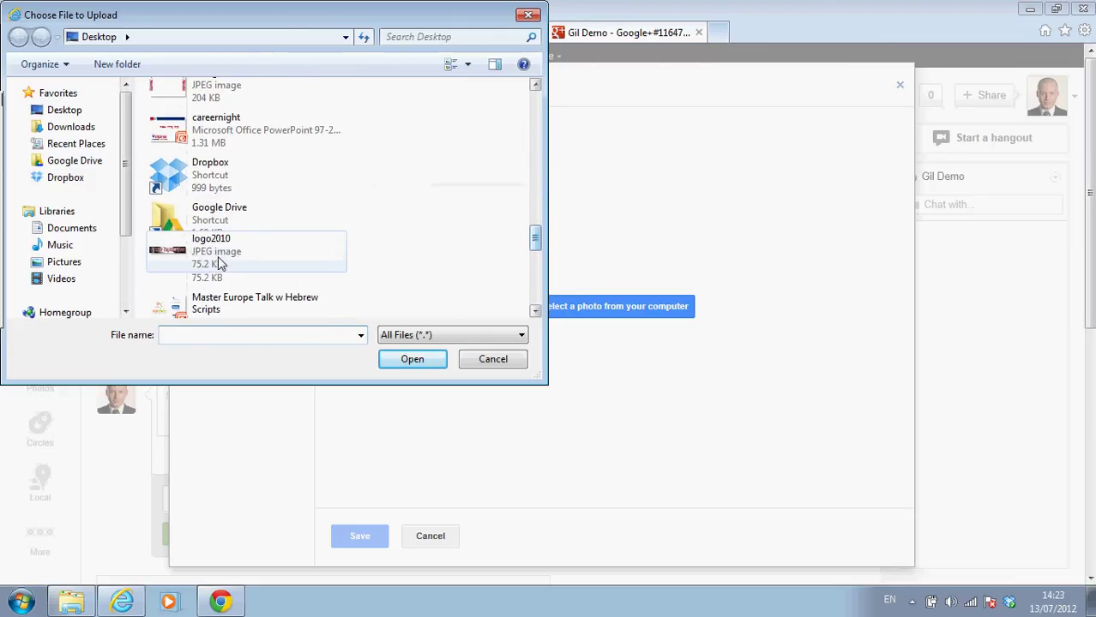
double_click(190, 257)
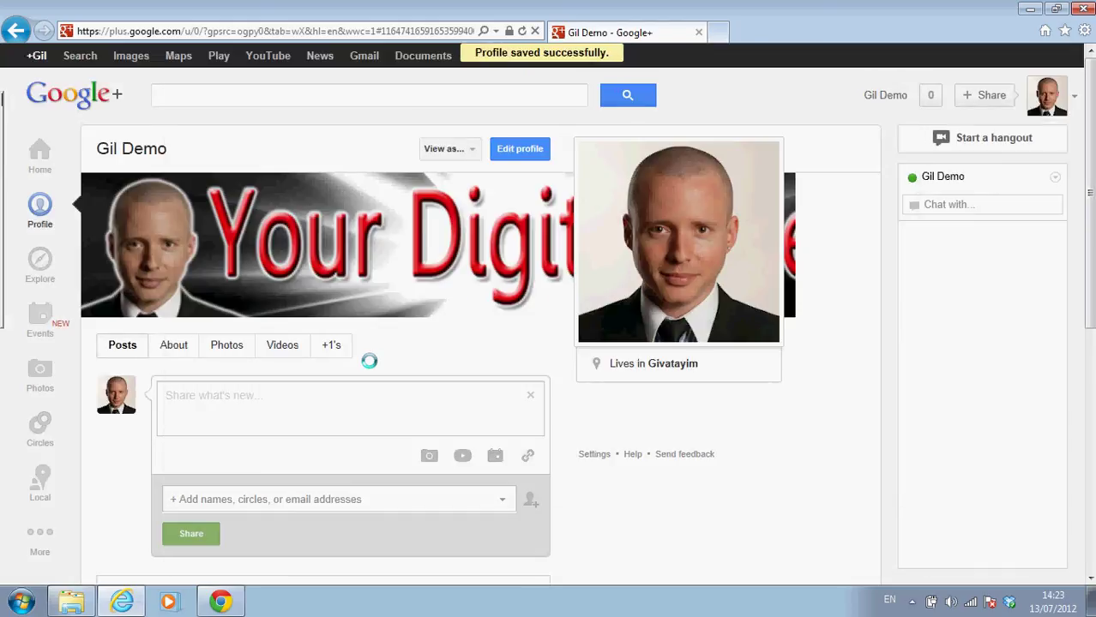
Nudge the cover photo left, then view the About, Photos, +1's and Posts tabs in turn
mouse_move(454, 182)
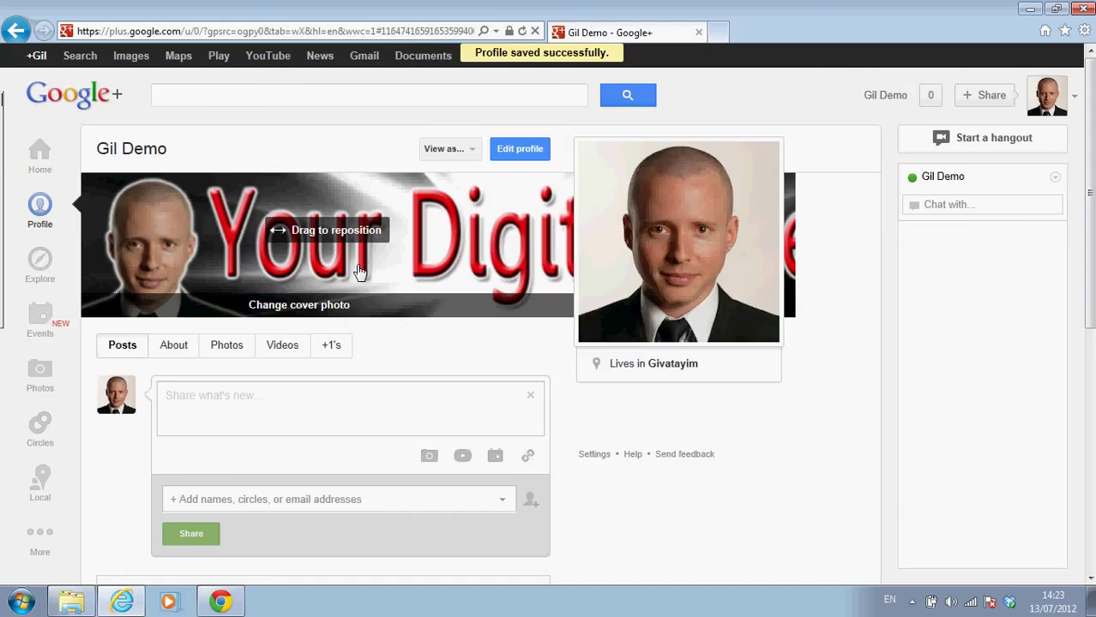
drag(409, 242, 397, 244)
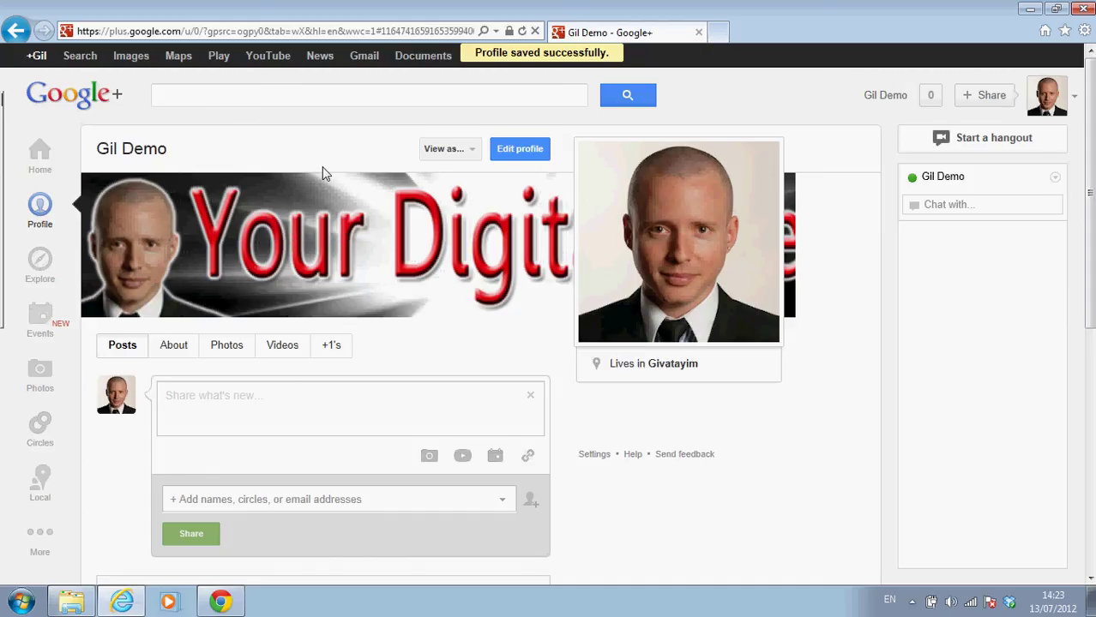
click(179, 358)
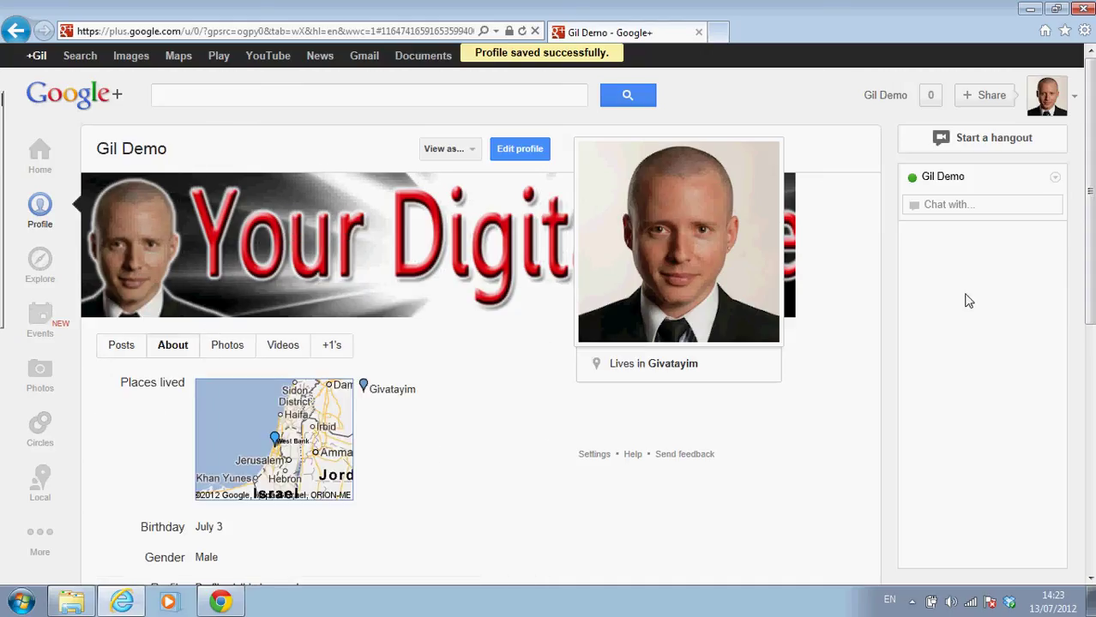
mouse_move(1089, 254)
mouse_down()
mouse_move(1089, 345)
mouse_move(1089, 271)
mouse_up()
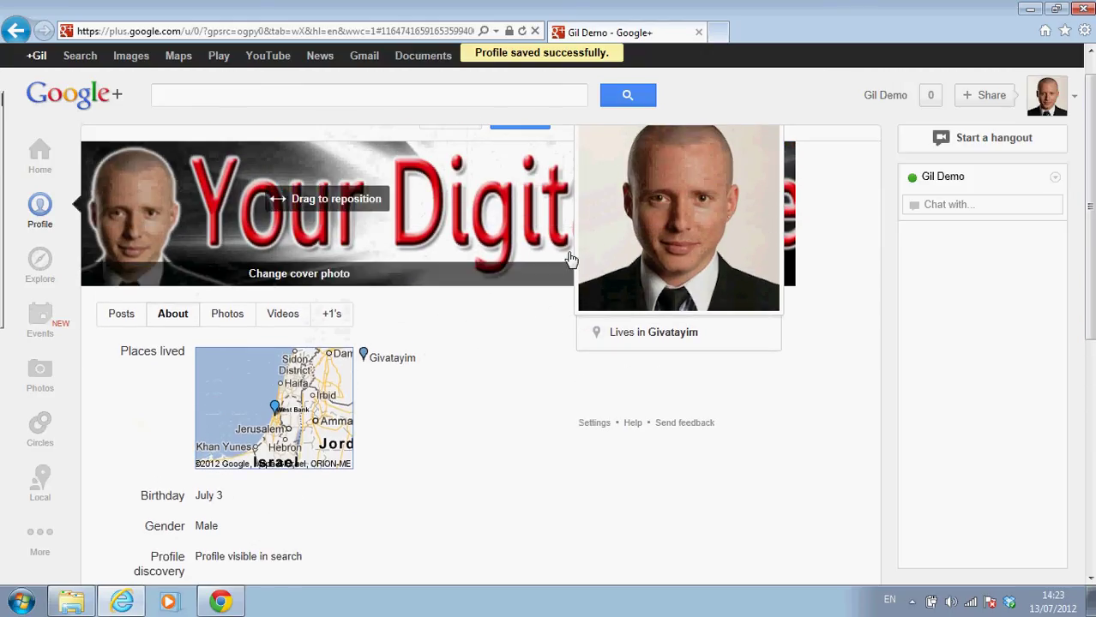
click(235, 317)
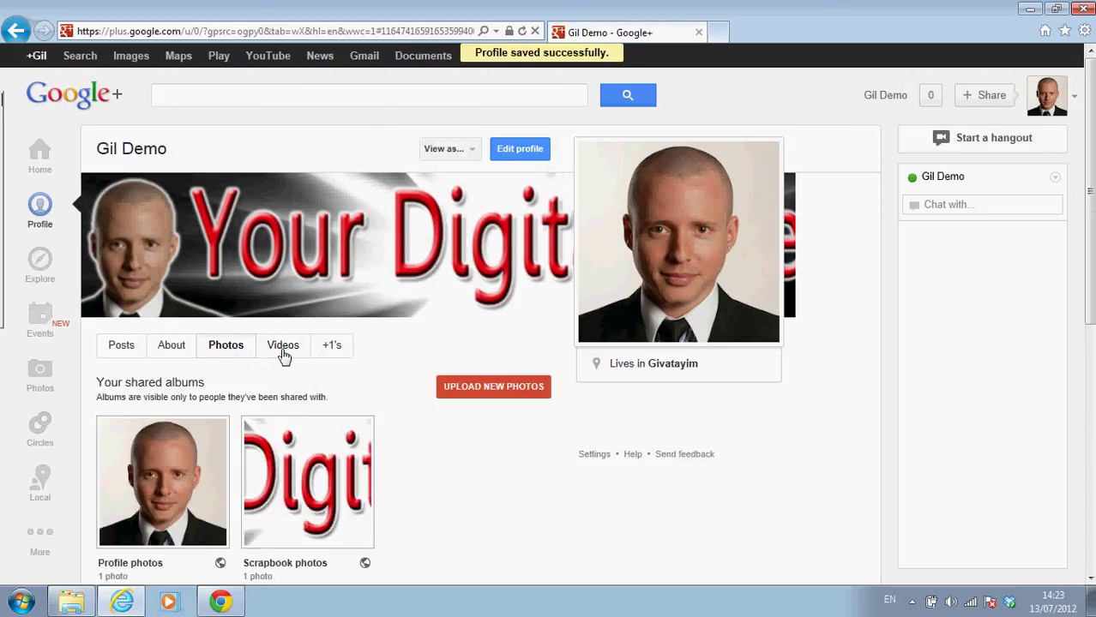
click(330, 346)
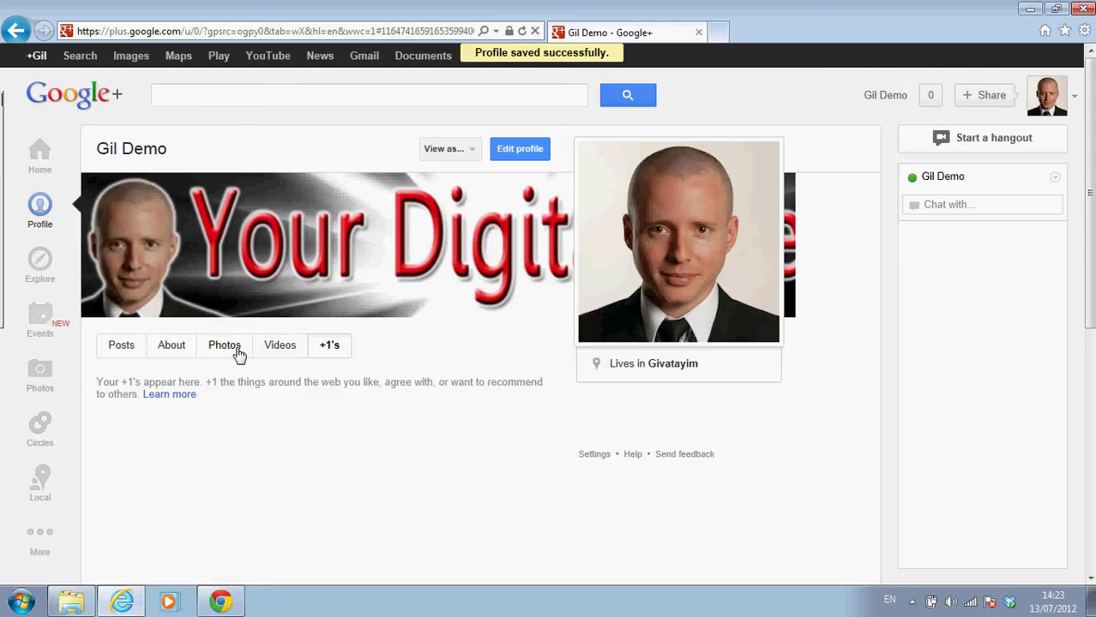
click(109, 350)
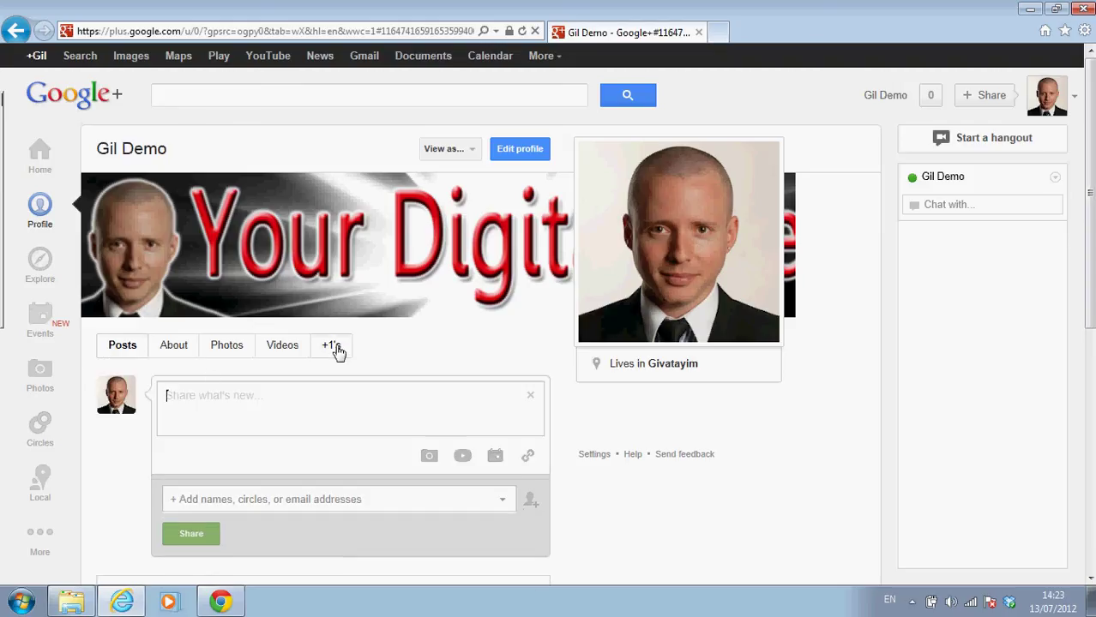